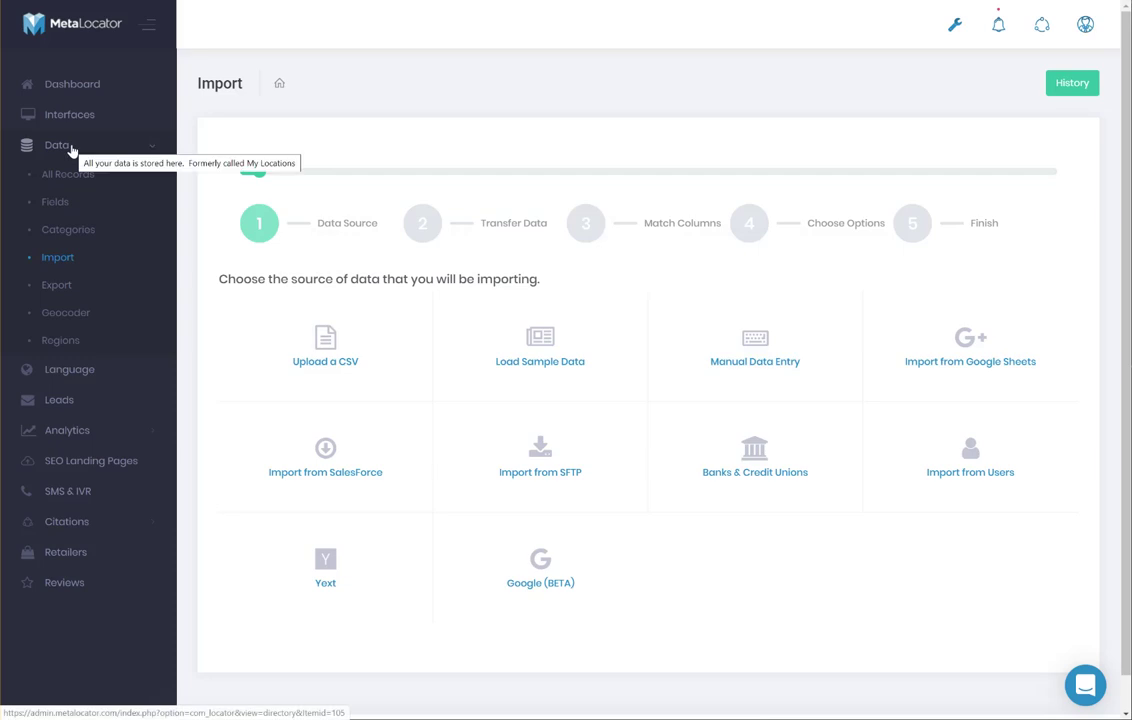
# Step: Start a Google Sheets import through the connected Google Drive account and choose the starter_import_google_drive spreadsheet
pyautogui.moveTo(925, 359)
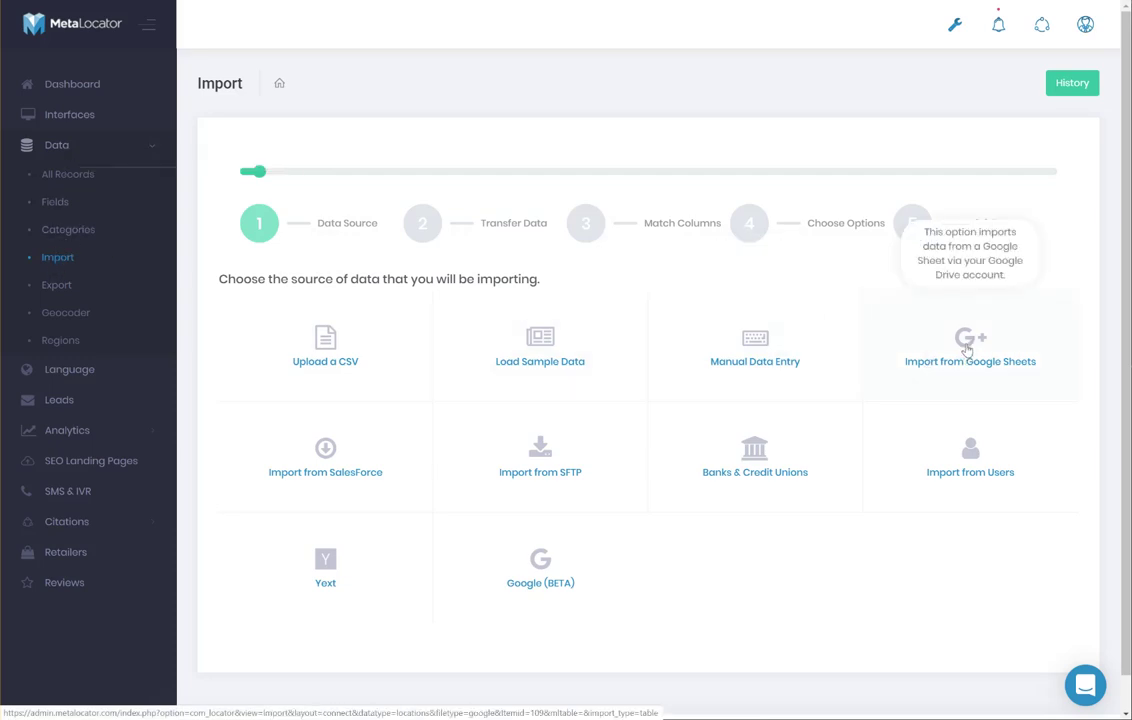
pyautogui.moveTo(537, 562)
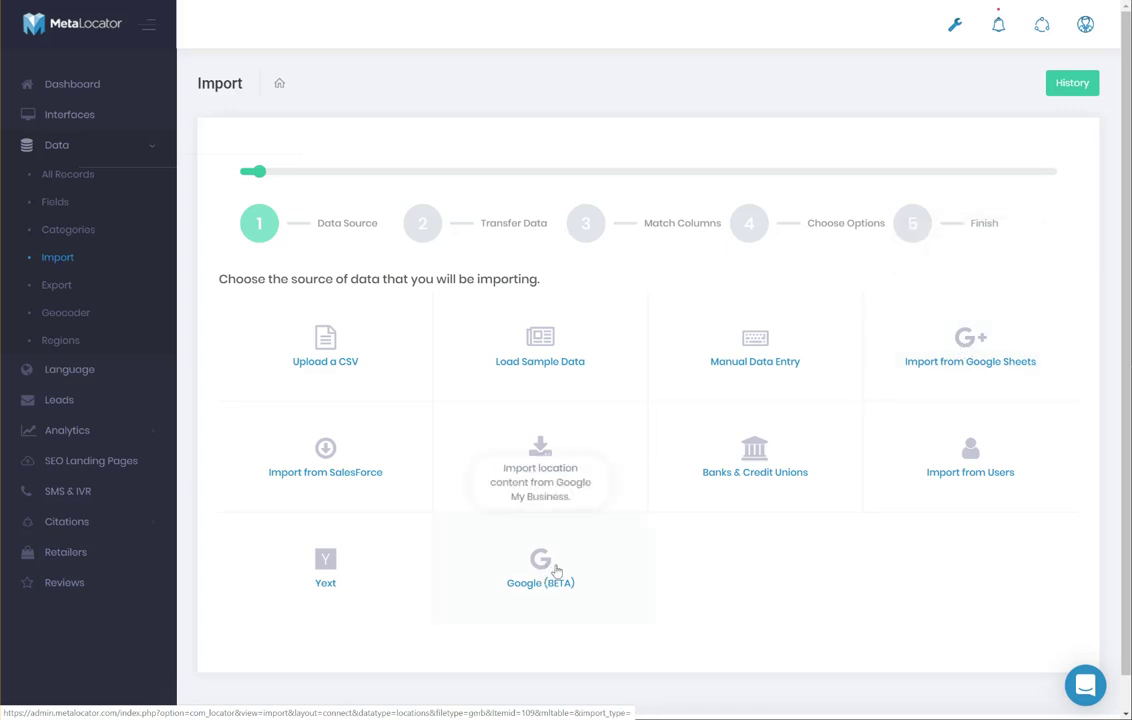
pyautogui.moveTo(981, 332)
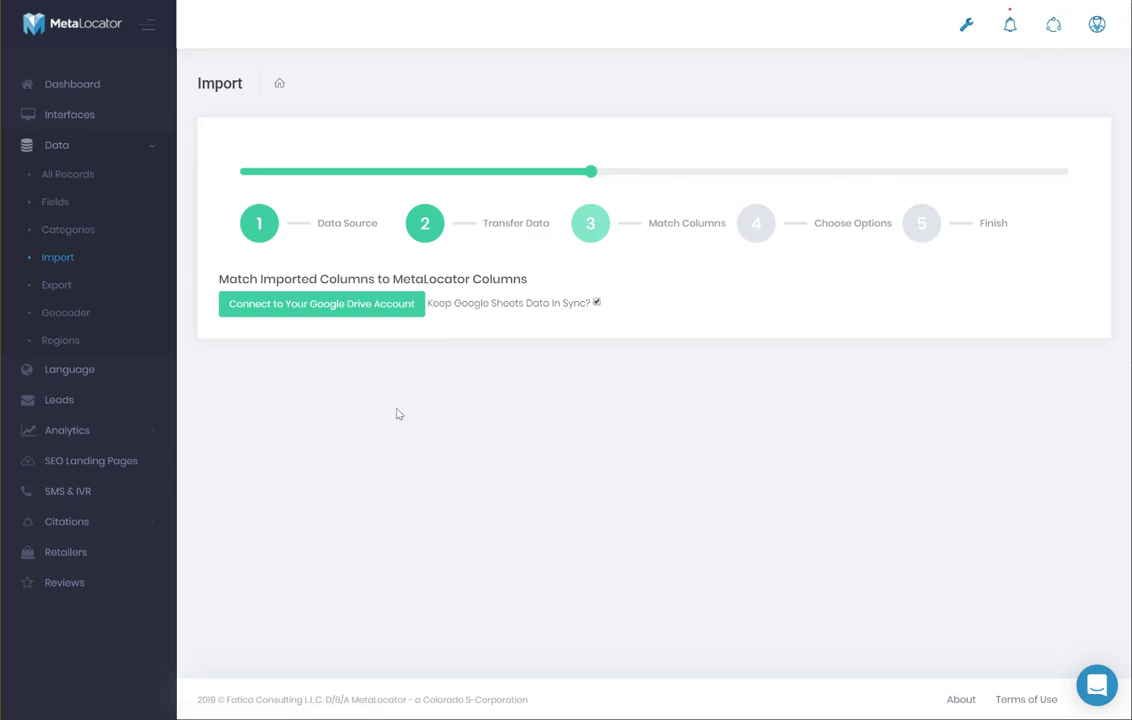
pyautogui.click(328, 309)
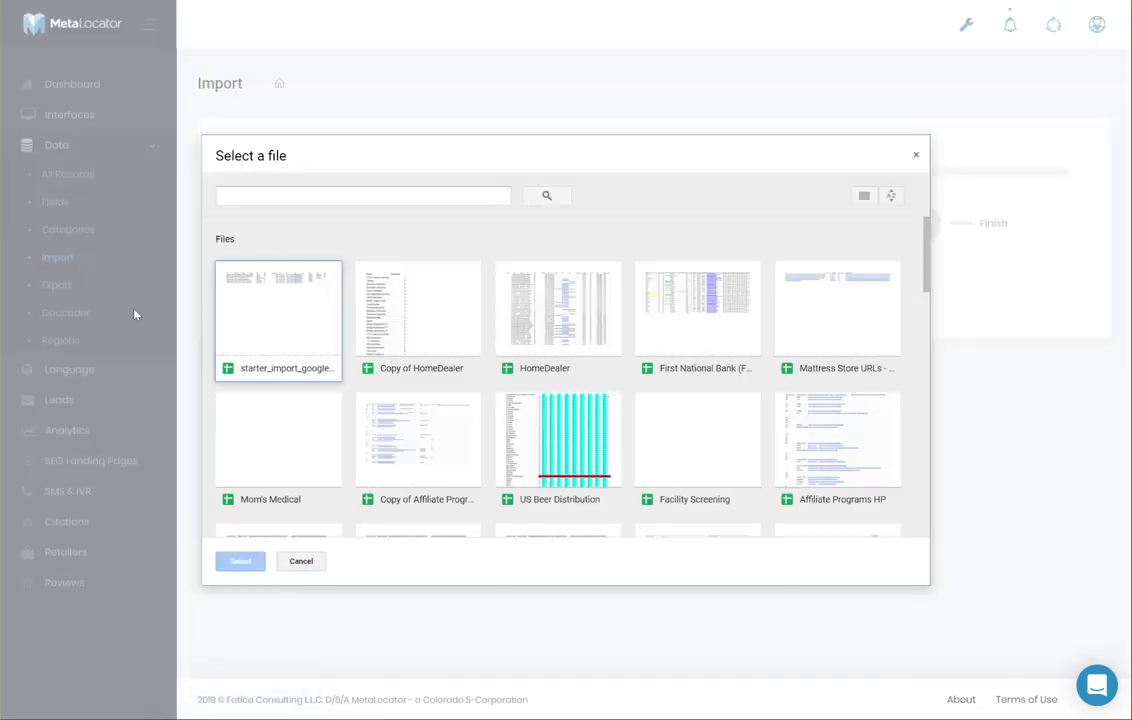
pyautogui.click(272, 317)
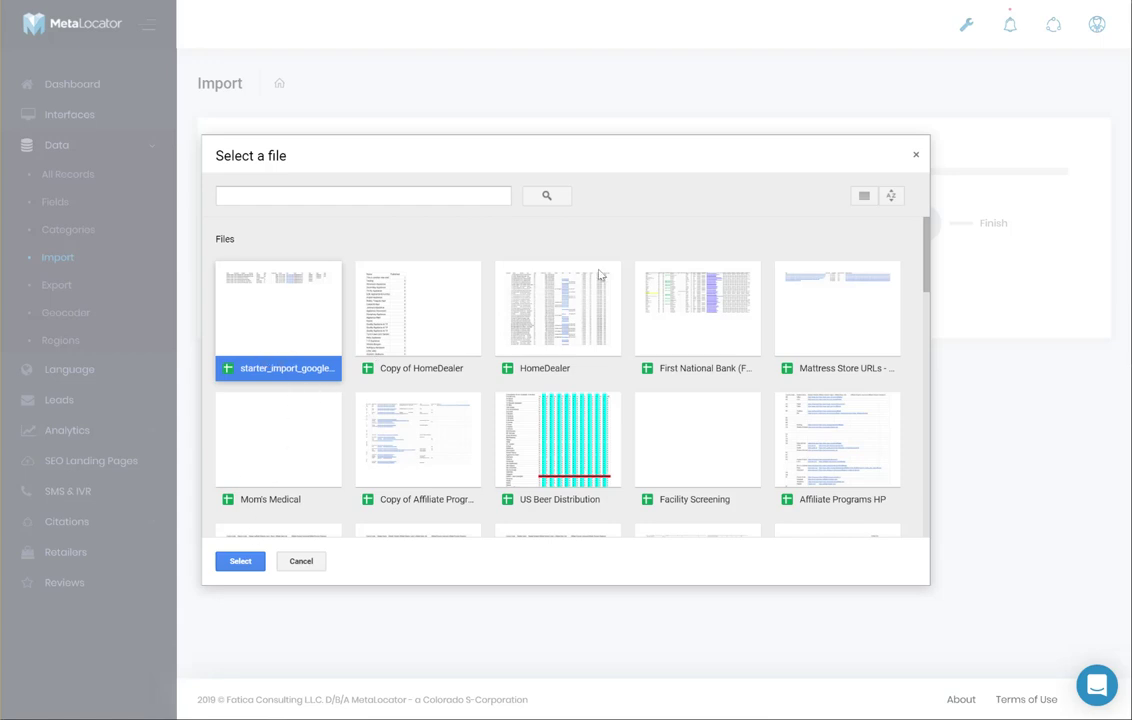
pyautogui.click(243, 564)
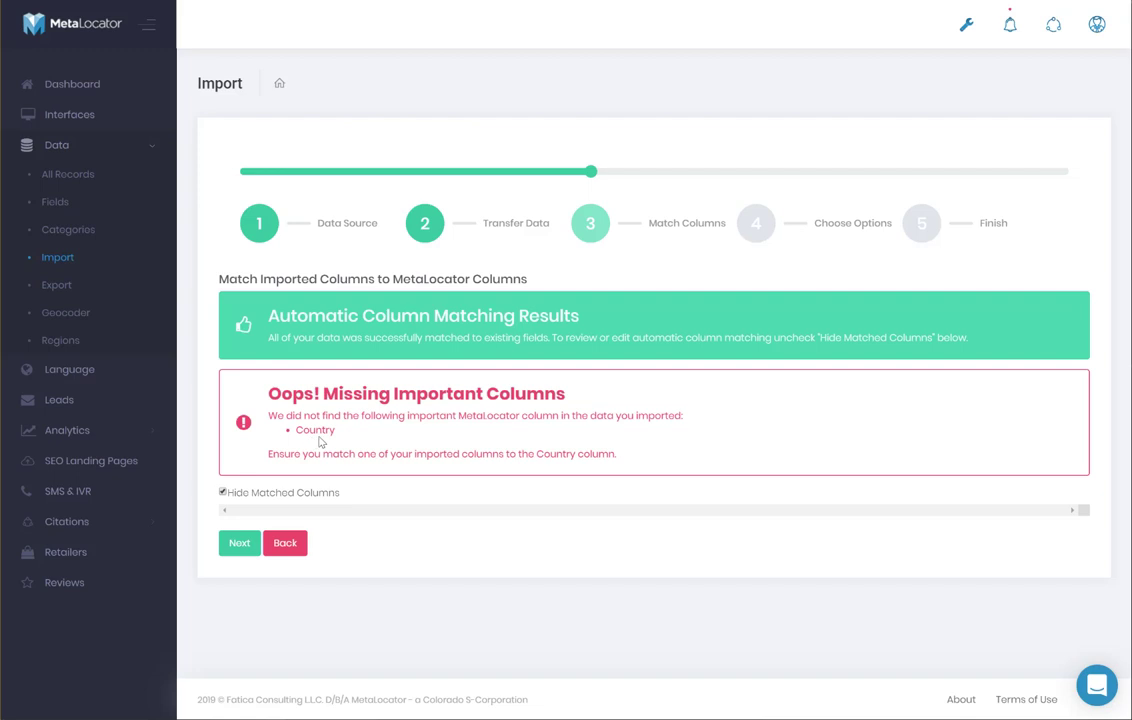
# Step: Show the matched columns, review their mapping from Name through ExternalKey, and continue to the import options
pyautogui.click(325, 496)
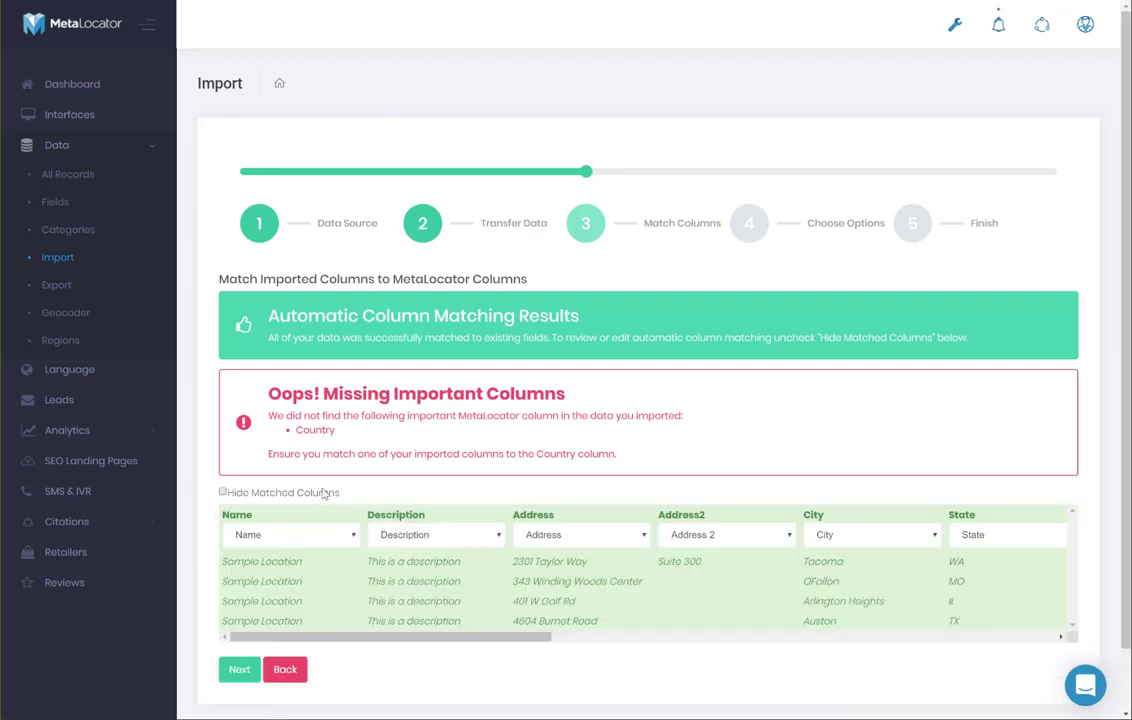
pyautogui.scroll(-2, 327, 494)
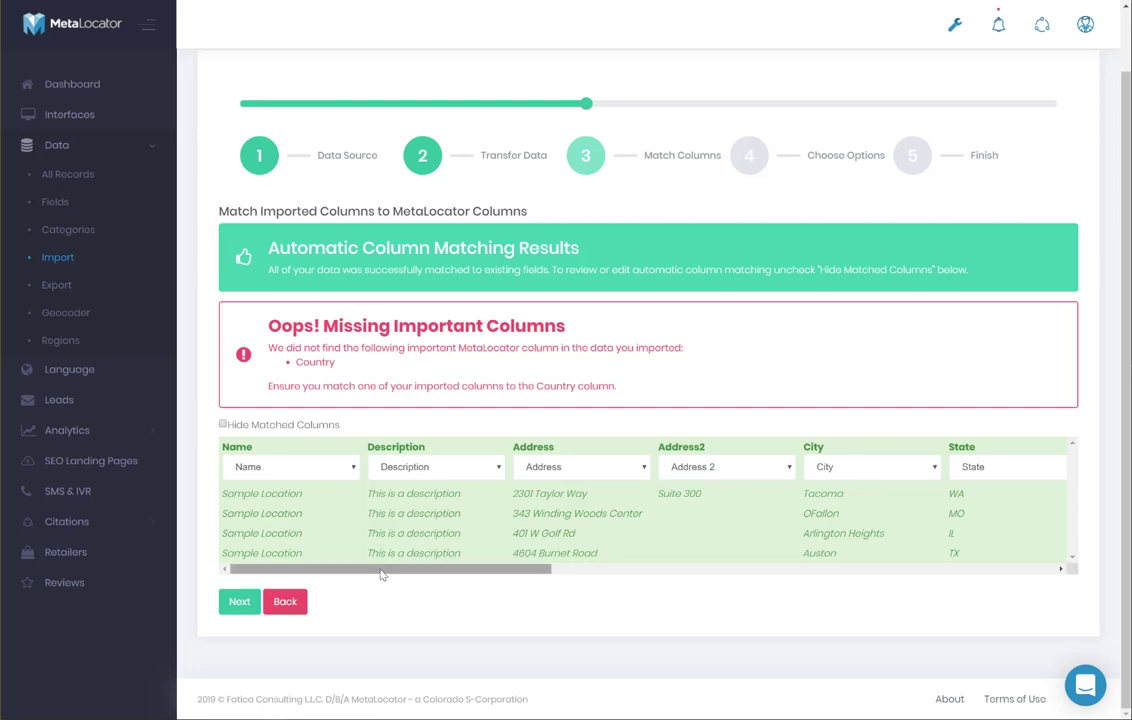
pyautogui.moveTo(383, 571); pyautogui.dragTo(902, 581)
pyautogui.moveTo(986, 593); pyautogui.dragTo(867, 627)
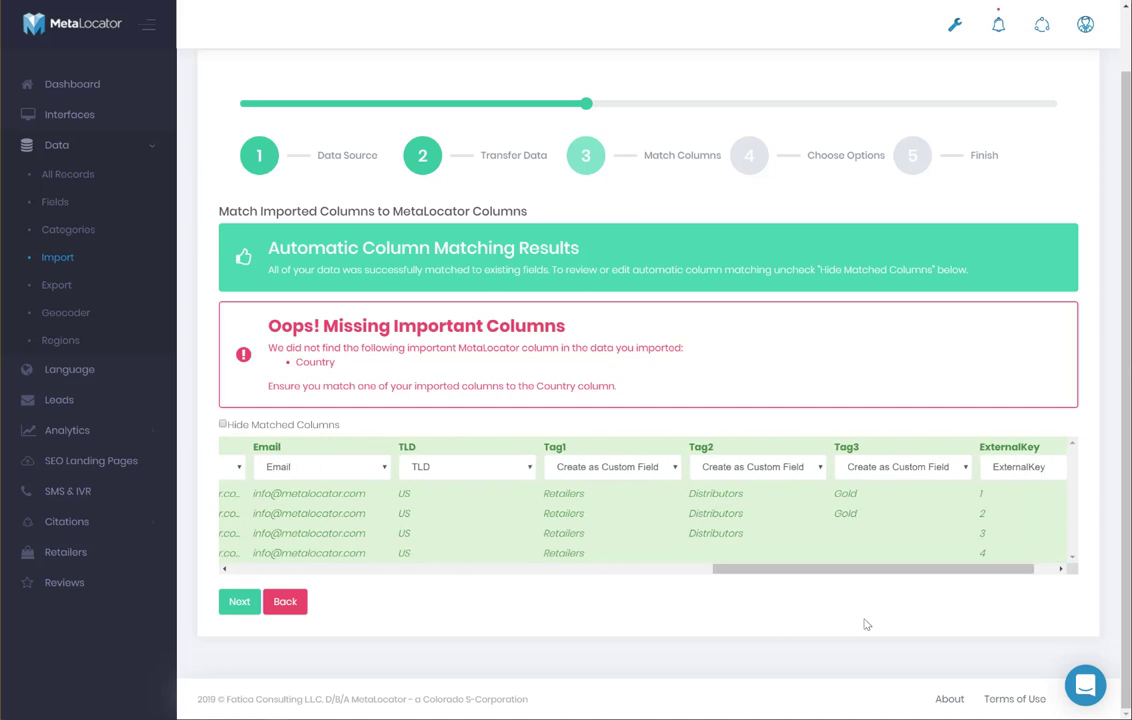
pyautogui.moveTo(283, 362); pyautogui.dragTo(340, 364)
pyautogui.click(350, 367)
pyautogui.moveTo(890, 570); pyautogui.dragTo(374, 549)
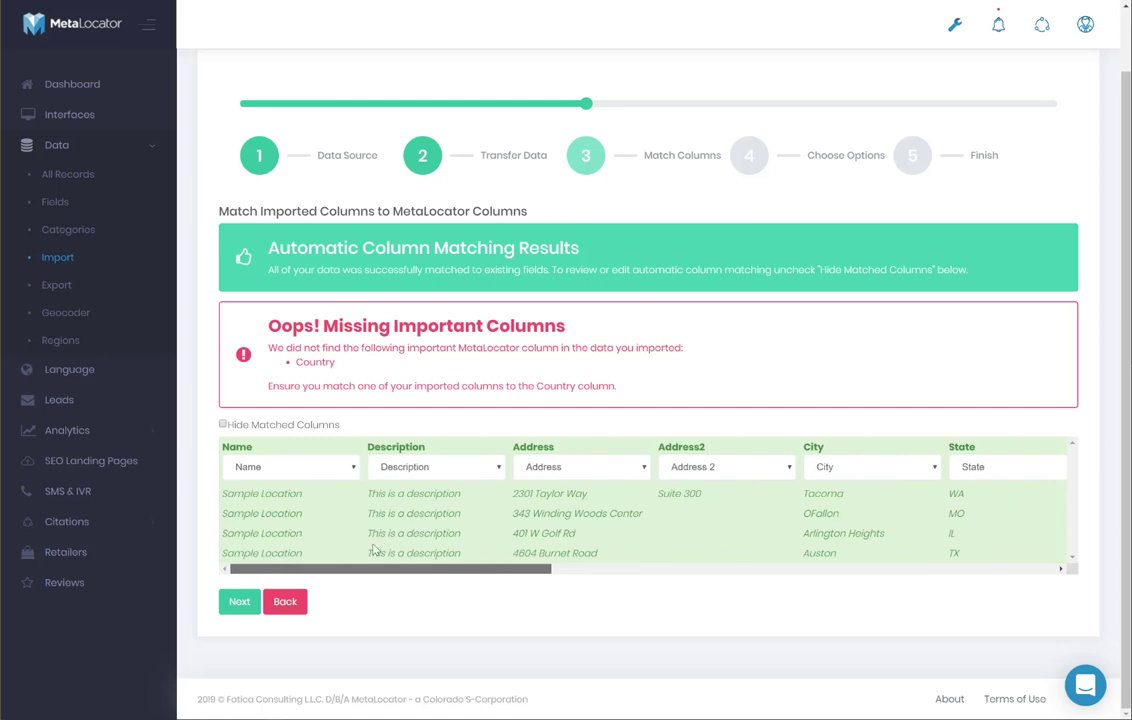
pyautogui.click(240, 603)
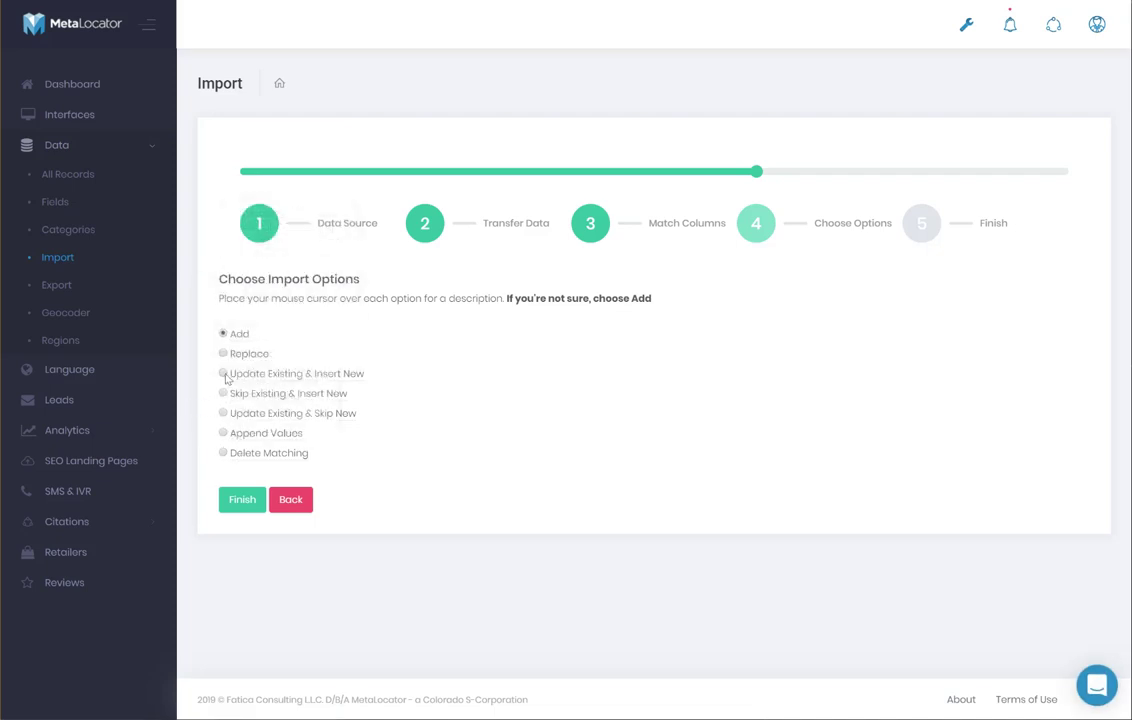
# Step: Run the import with Update Existing & Insert New and Delete Unmatched Records (Sync), and approve deletion of the unmatched record
pyautogui.click(224, 374)
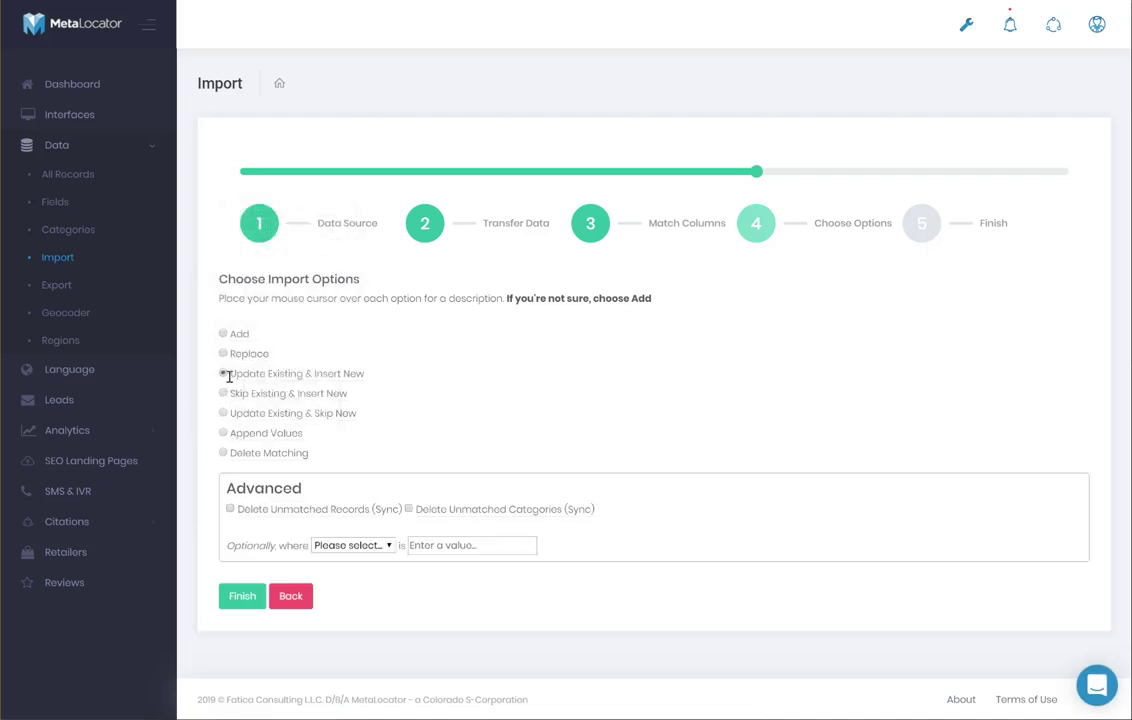
pyautogui.click(230, 510)
pyautogui.moveTo(246, 515)
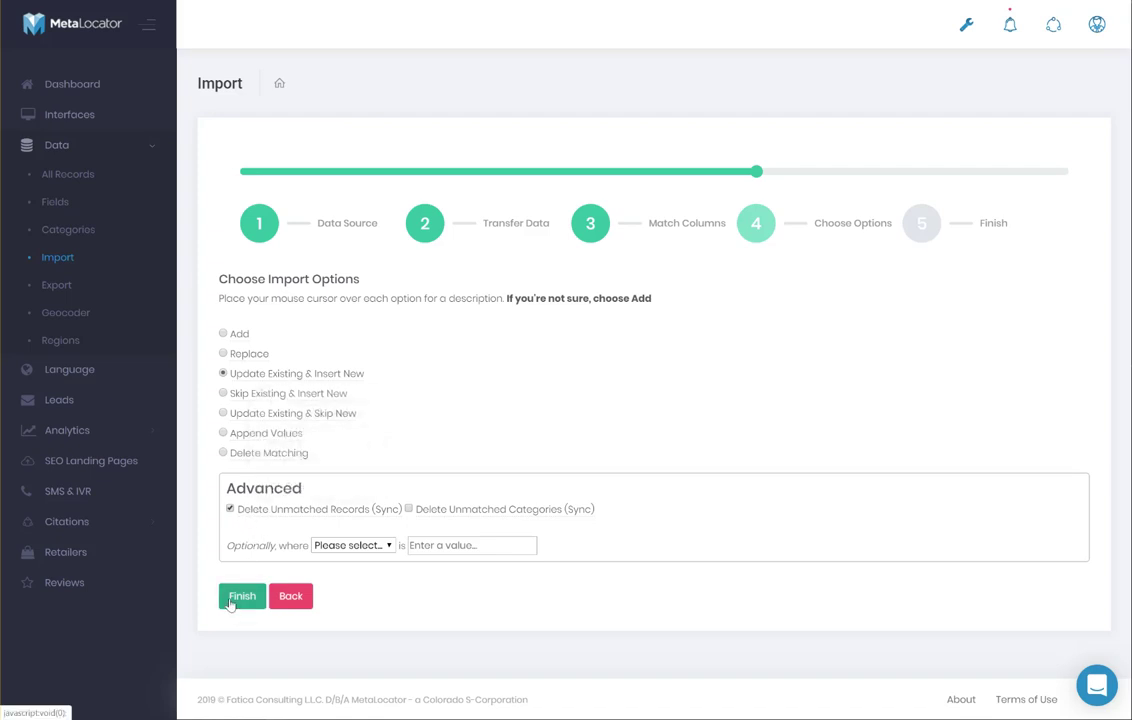
pyautogui.moveTo(229, 420)
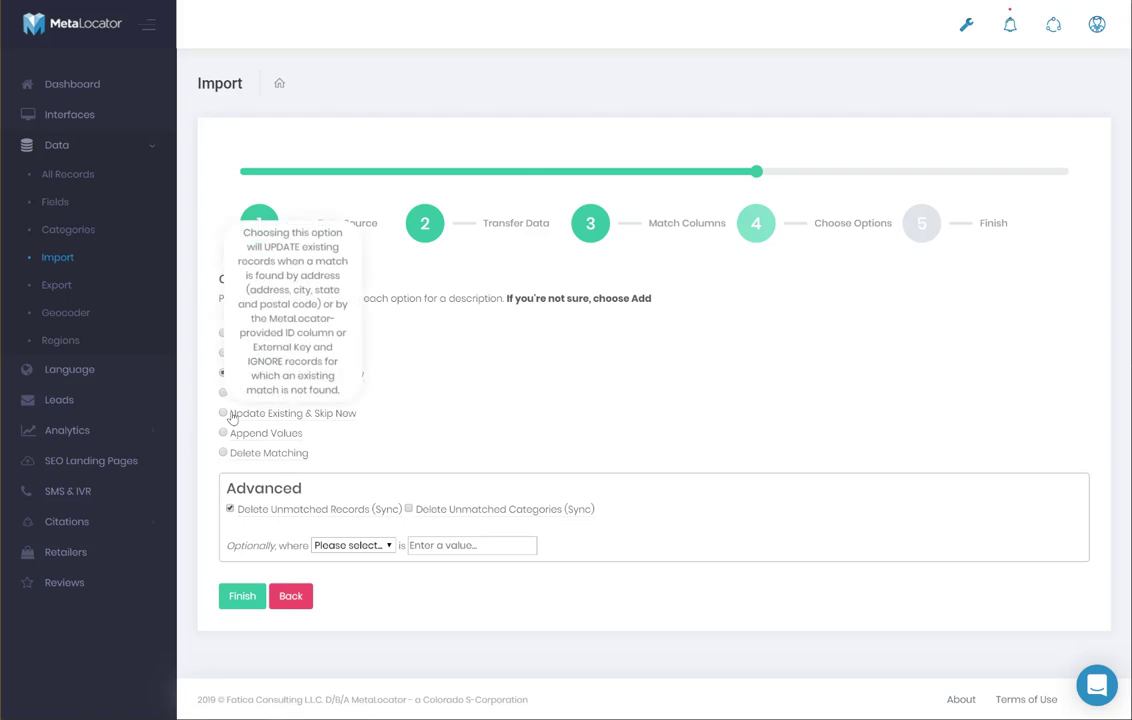
pyautogui.click(245, 599)
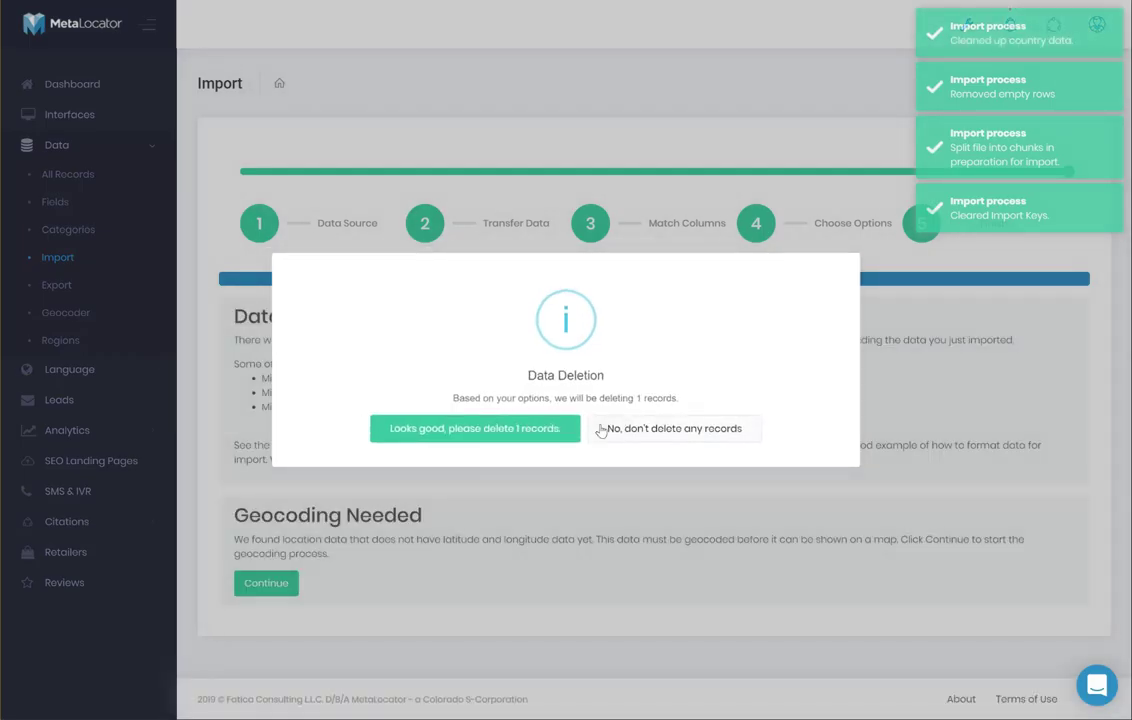
pyautogui.click(533, 432)
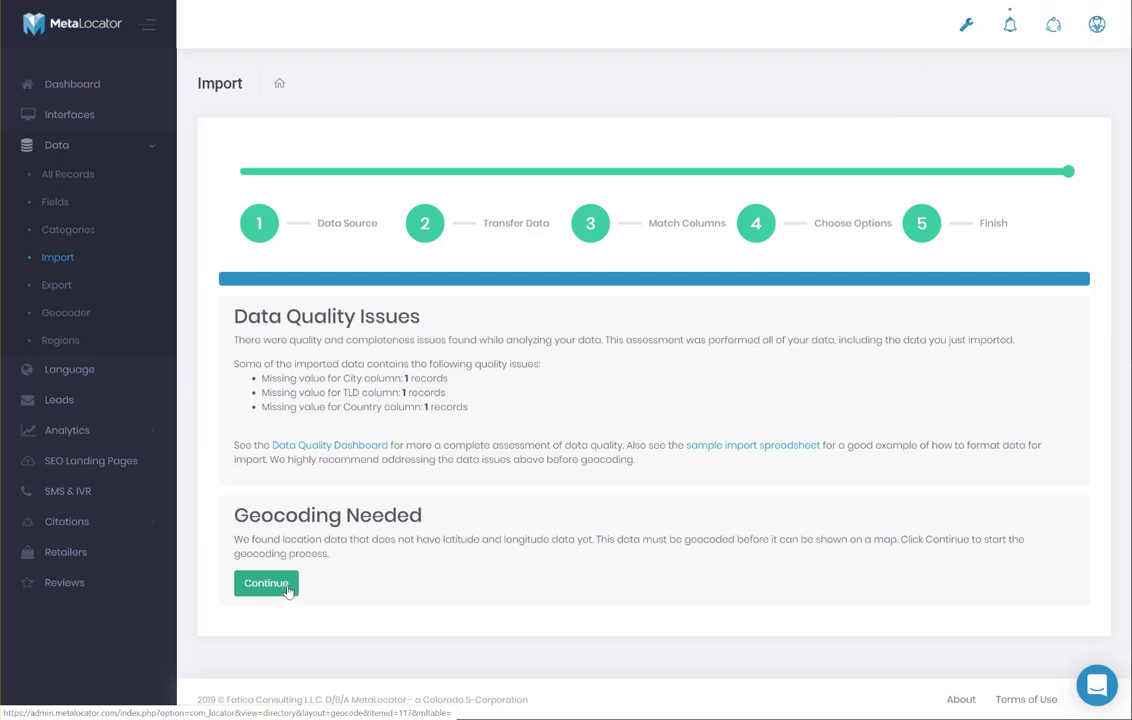
# Step: Review the google job's Seconds Between Job Executions setting in the Job Status Queue and turn on the job's scheduling
pyautogui.click(1053, 27)
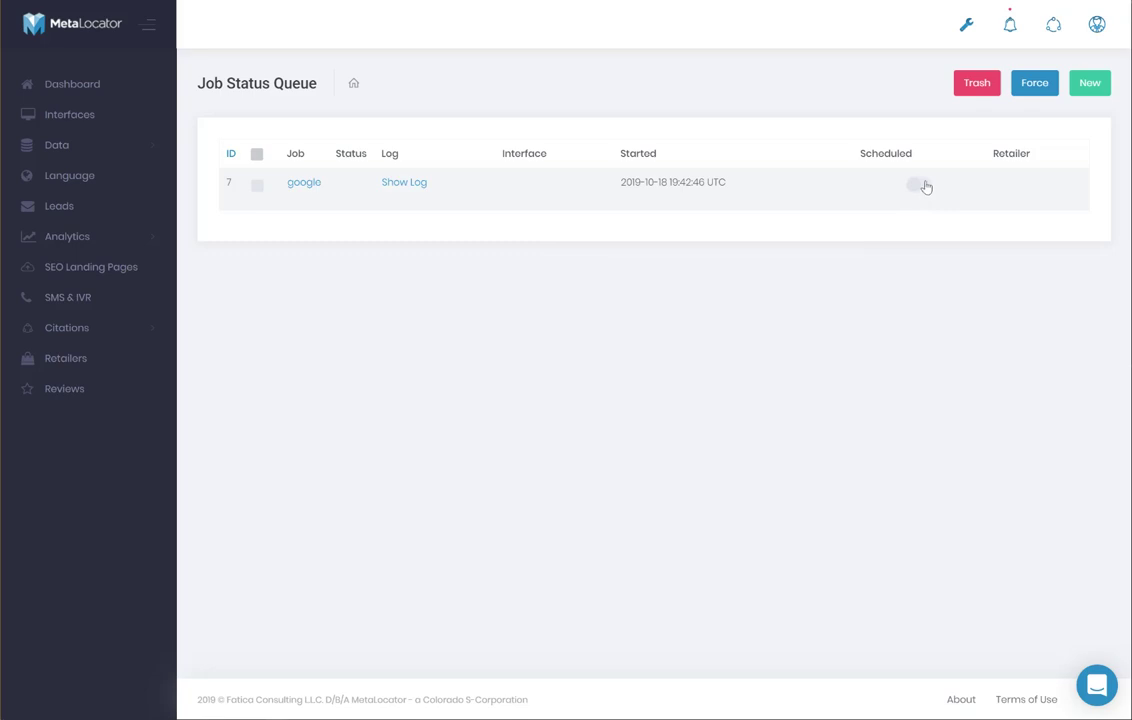
pyautogui.click(304, 182)
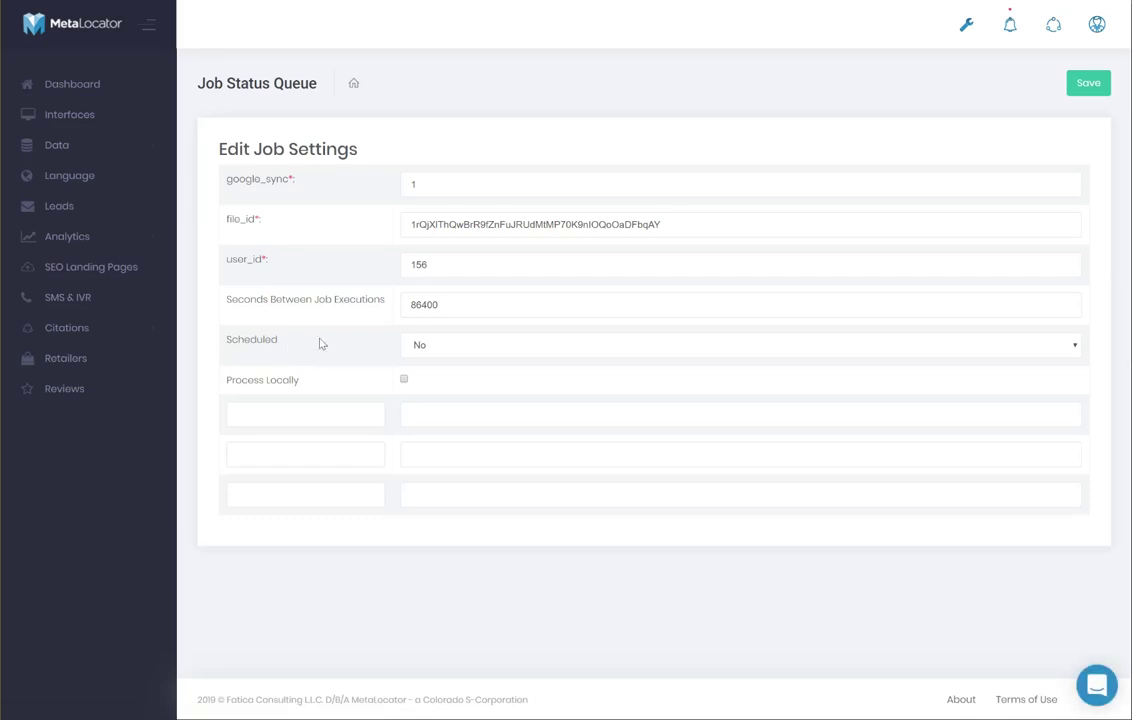
pyautogui.moveTo(228, 302); pyautogui.dragTo(384, 300)
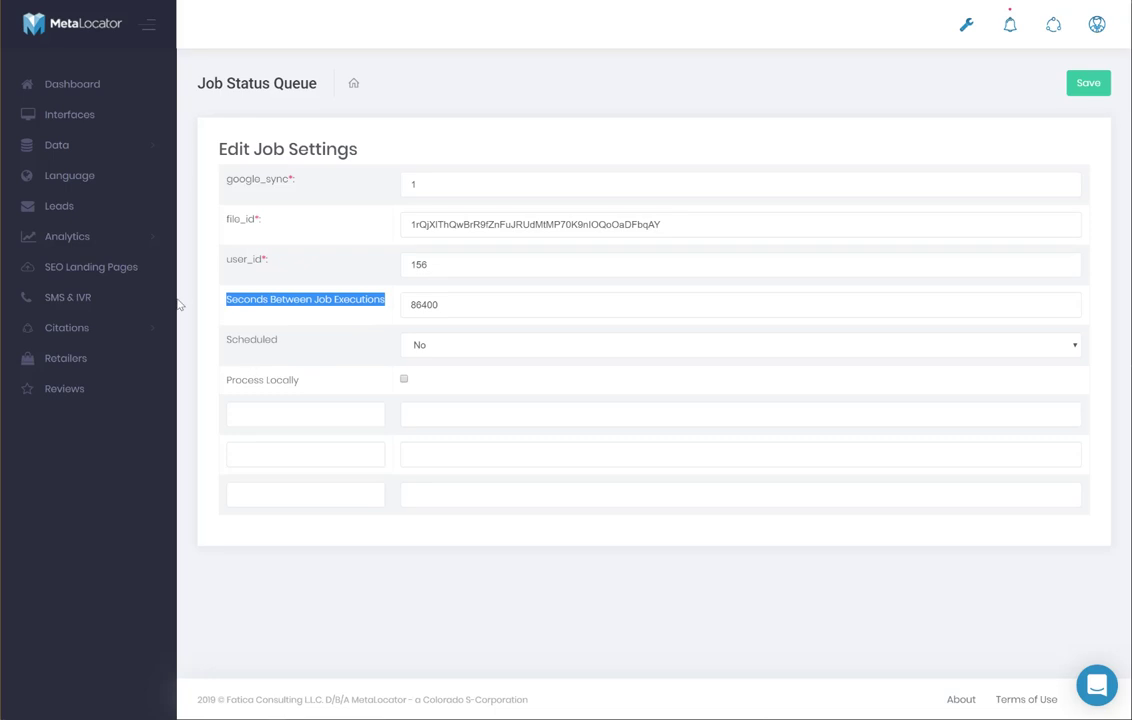
pyautogui.click(372, 313)
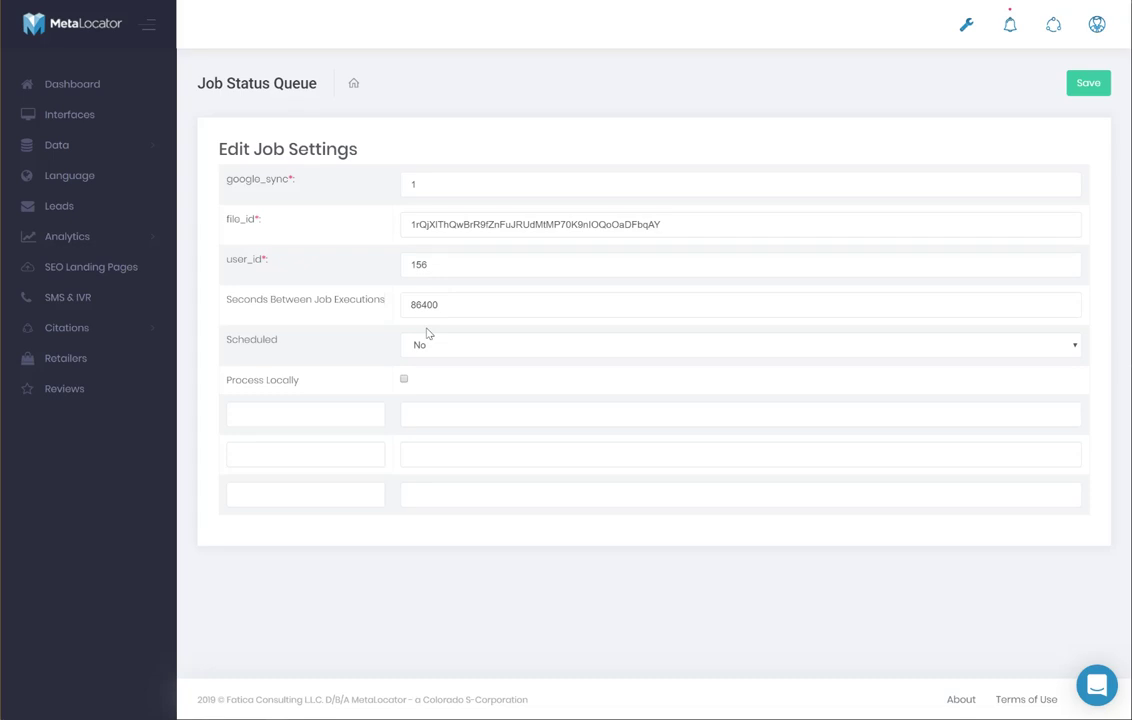
pyautogui.moveTo(434, 310); pyautogui.dragTo(288, 313)
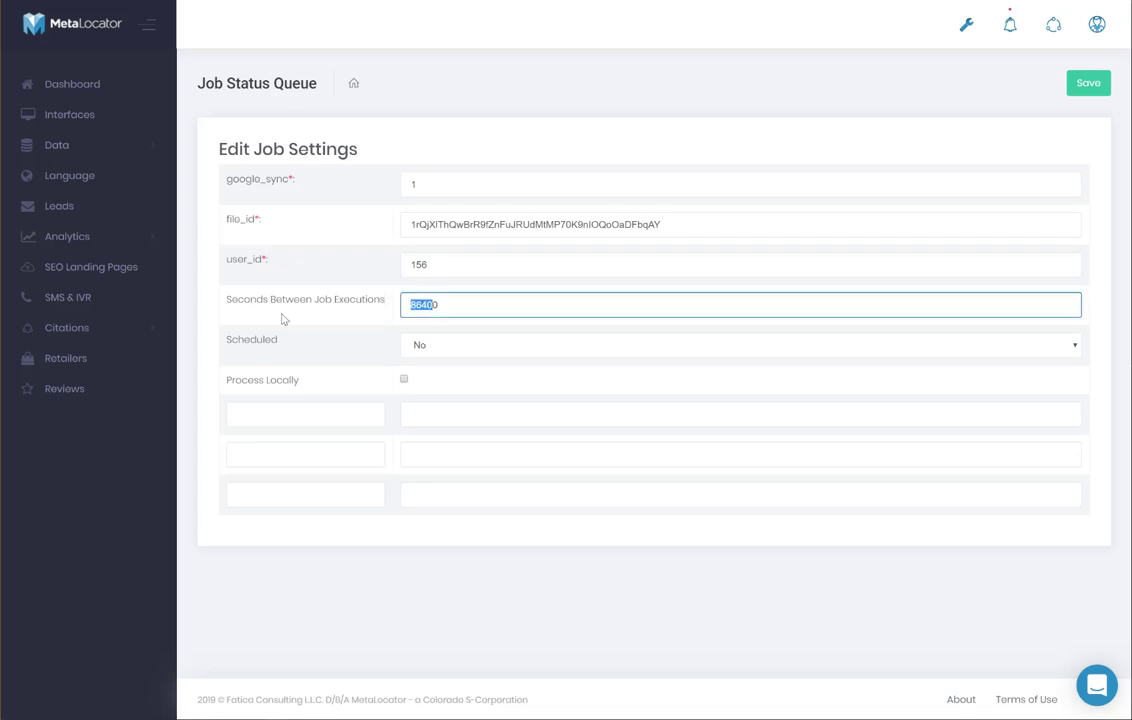
pyautogui.click(286, 341)
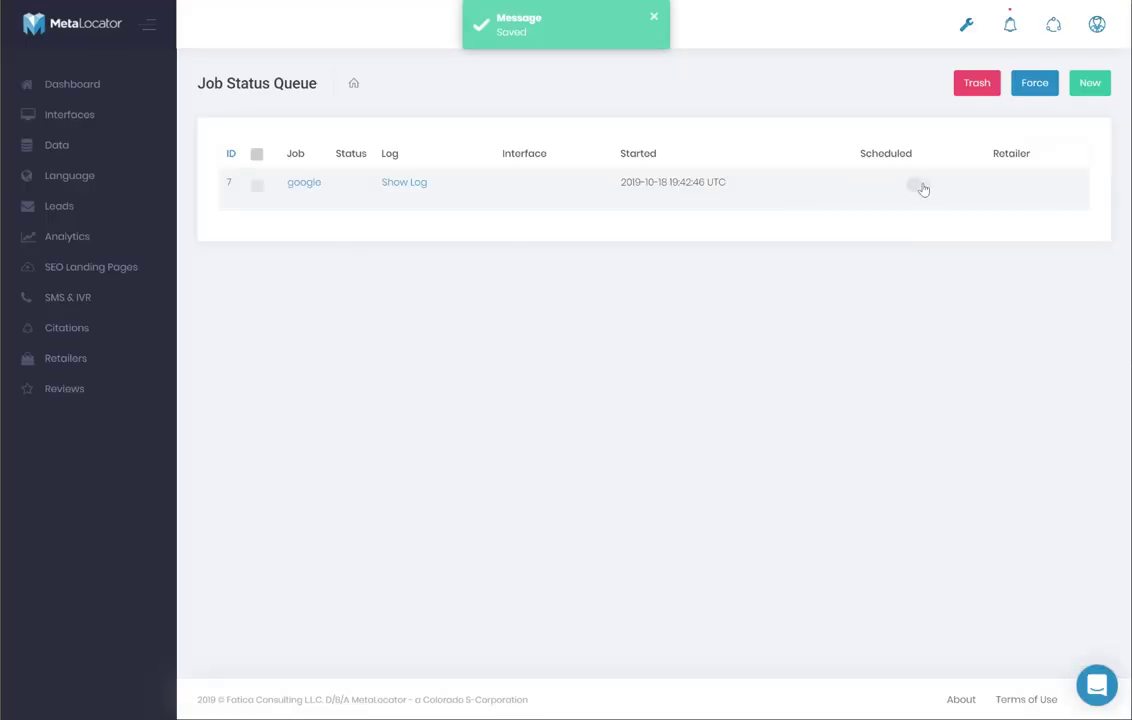
pyautogui.click(922, 185)
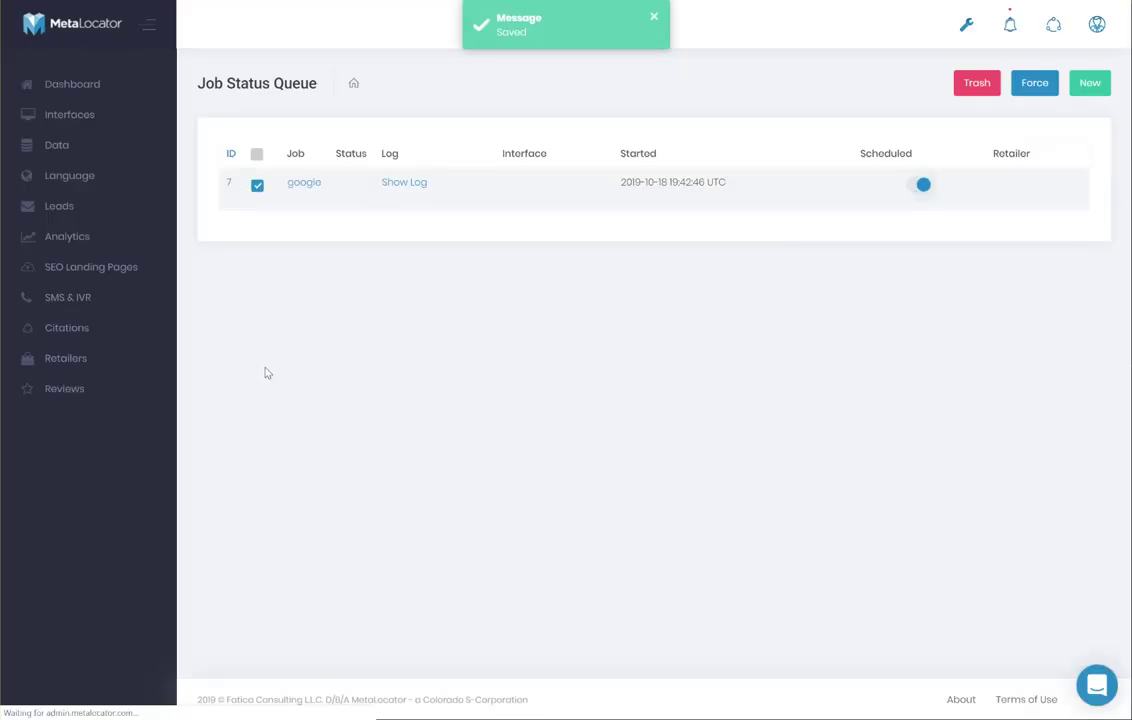
# Step: Open the All Records list in a new browser tab
pyautogui.click(84, 150)
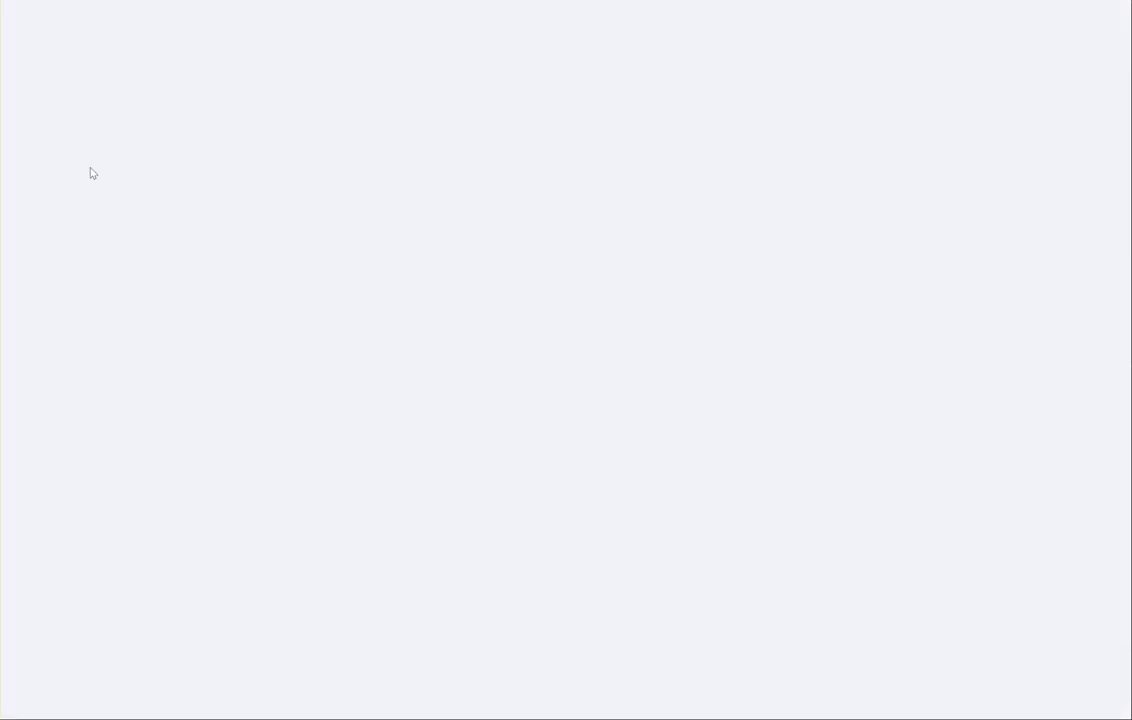
pyautogui.click(91, 152)
pyautogui.rightClick(96, 180)
pyautogui.click(140, 183)
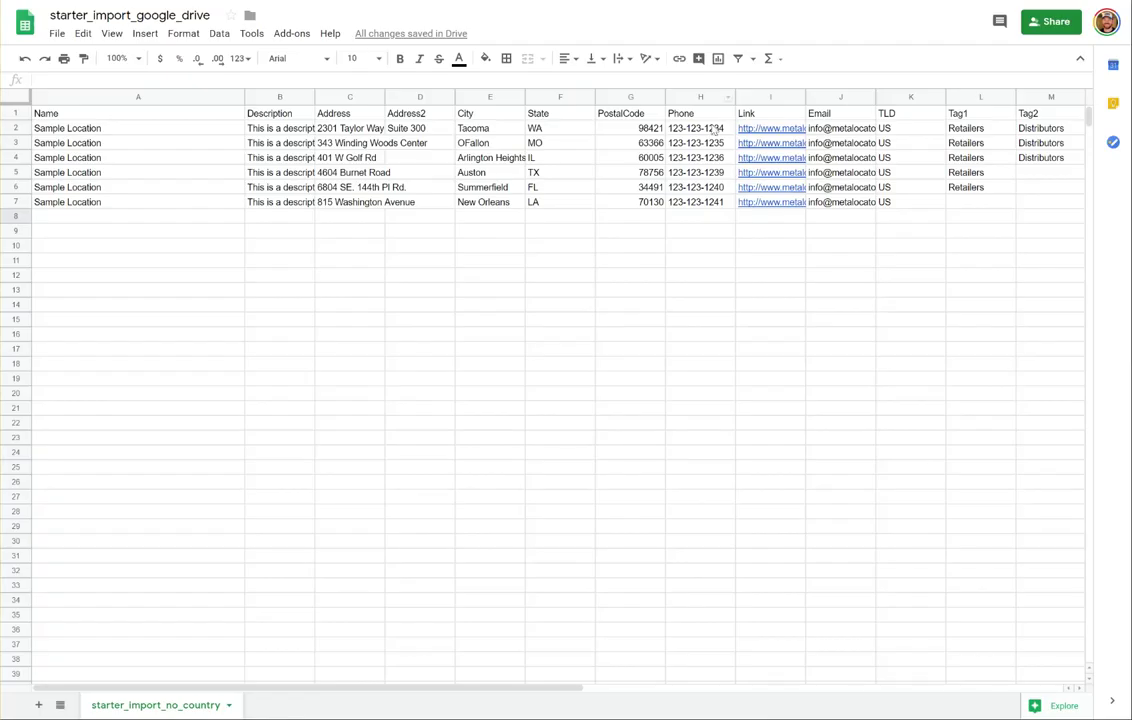
# Step: In the starter_import_google_drive Google Sheet, change cell A2 to "Sample Location I changed this" and check the ExternalKey column
pyautogui.click(104, 127)
pyautogui.press('Return')
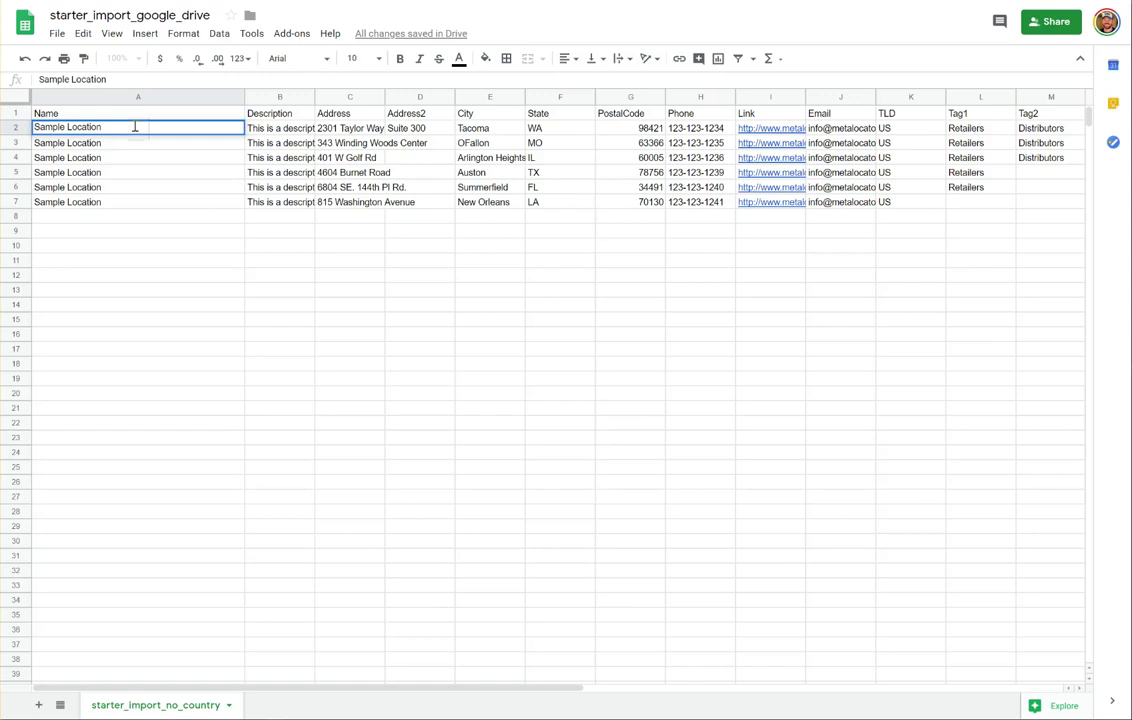
pyautogui.write('I changed this')
pyautogui.press('Return')
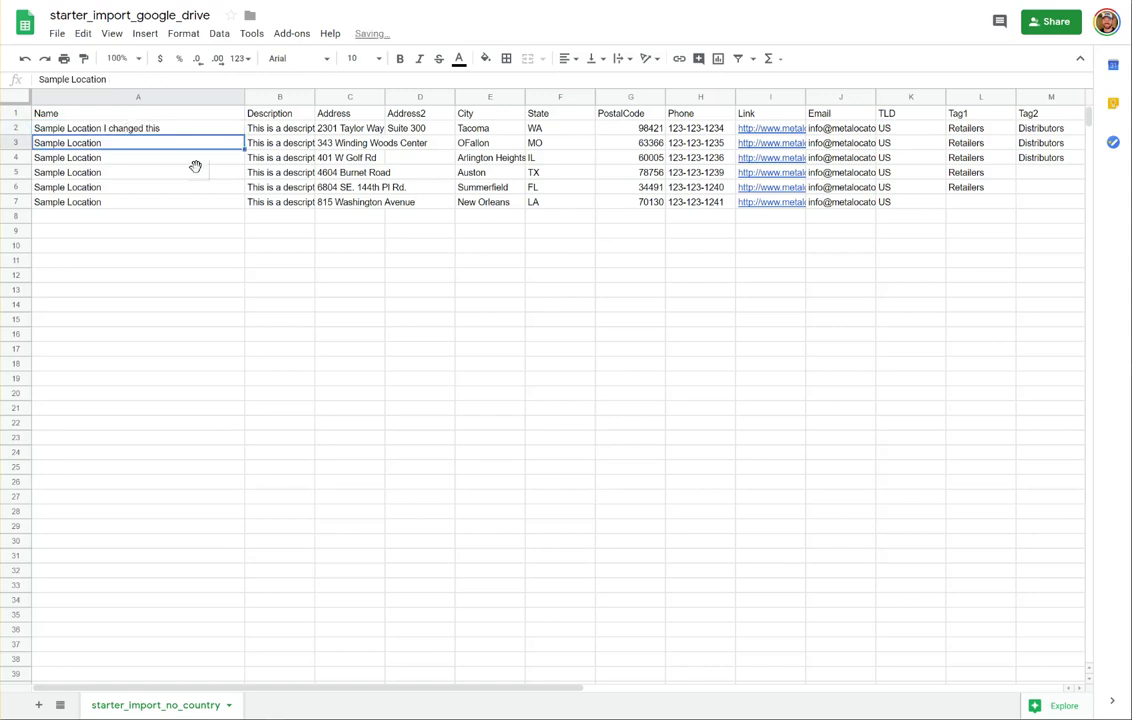
pyautogui.moveTo(298, 689); pyautogui.dragTo(548, 708)
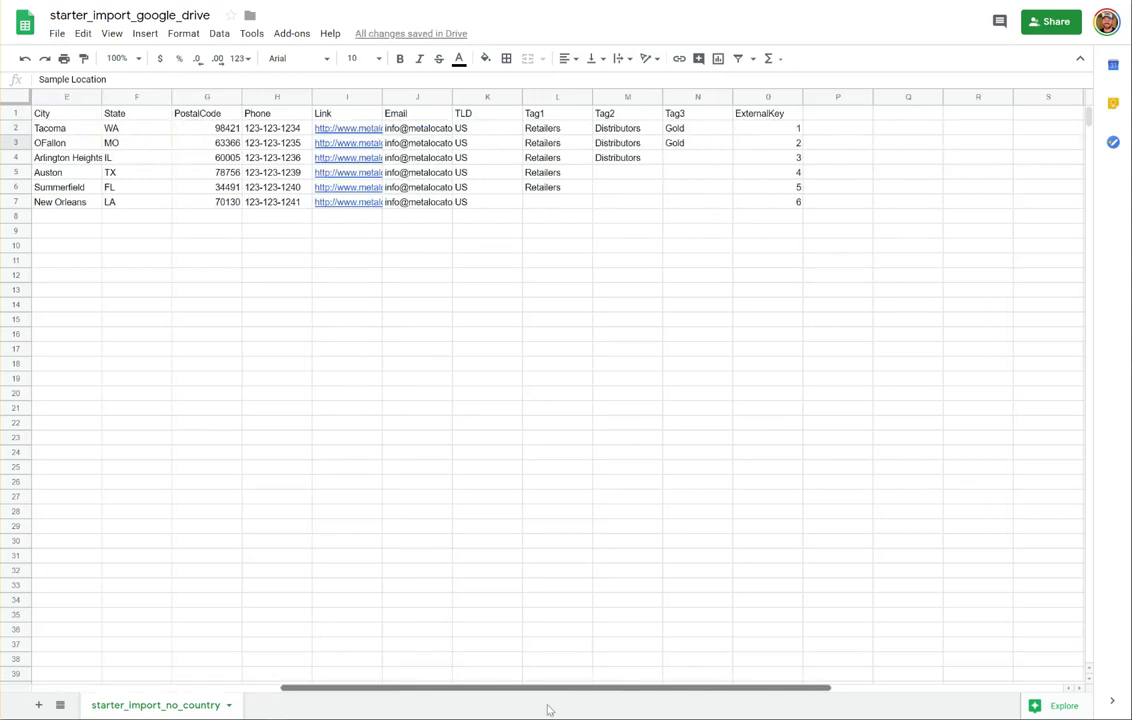
pyautogui.click(763, 96)
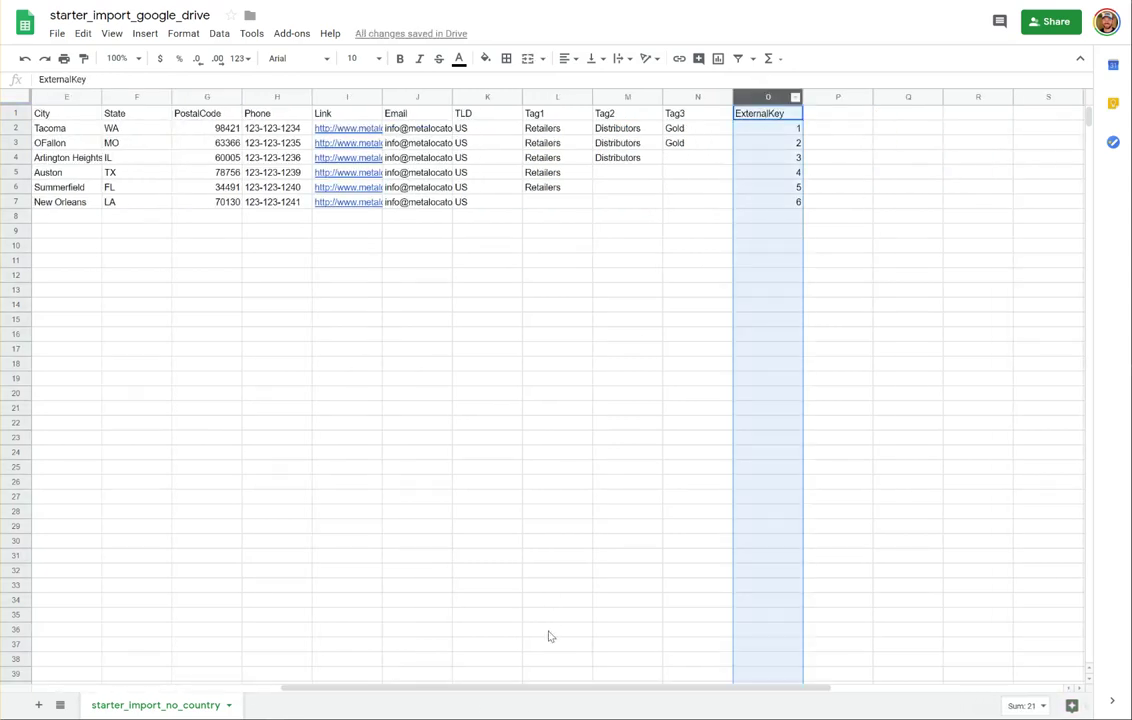
pyautogui.moveTo(526, 689); pyautogui.dragTo(263, 685)
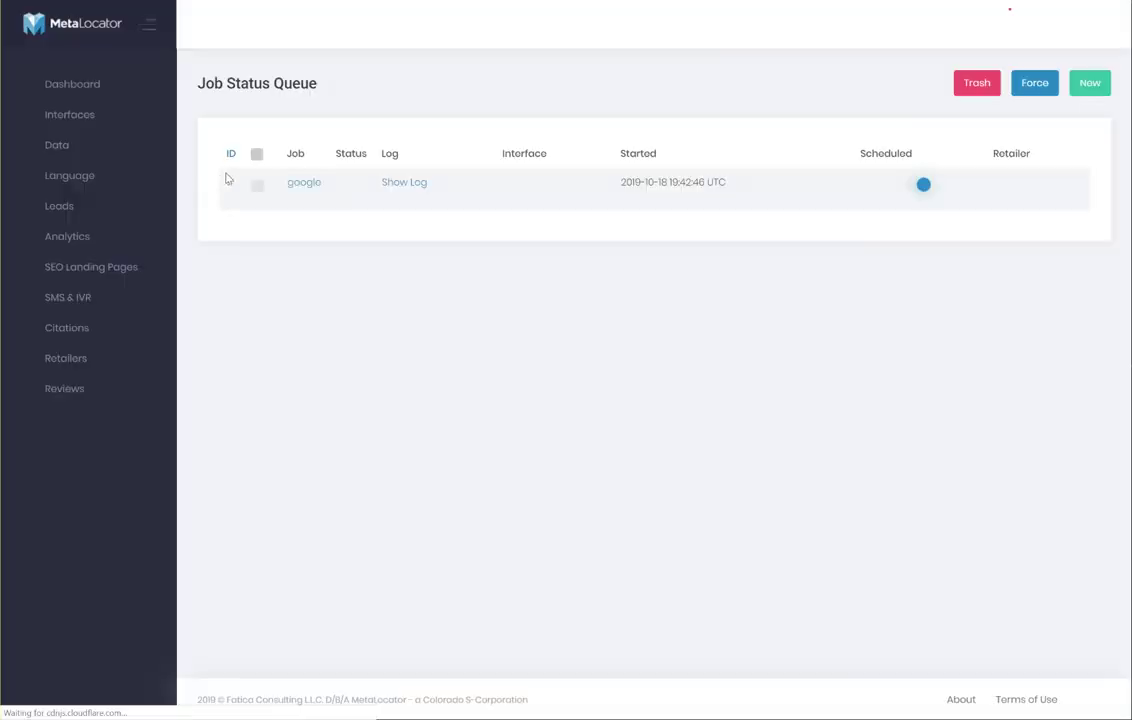
# Step: Back in MetaLocator, open All Records in a separate tab and force the google job in the Job Status Queue to run
pyautogui.click(83, 150)
pyautogui.rightClick(84, 178)
pyautogui.click(103, 190)
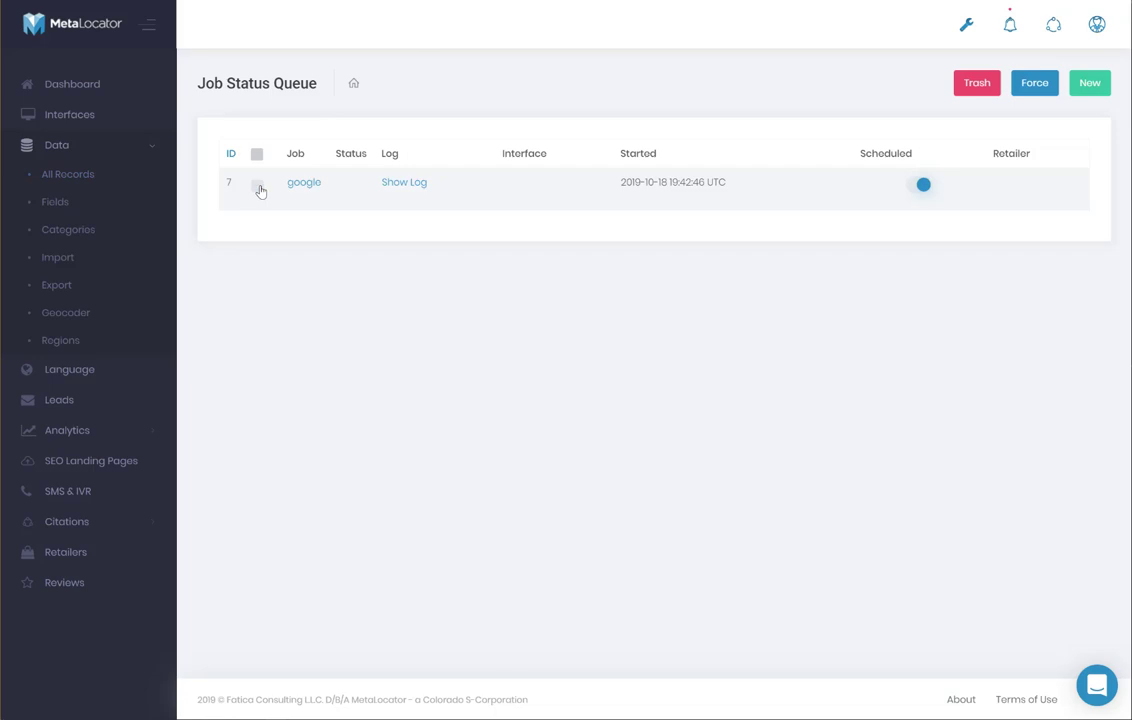
pyautogui.click(257, 184)
pyautogui.click(1035, 85)
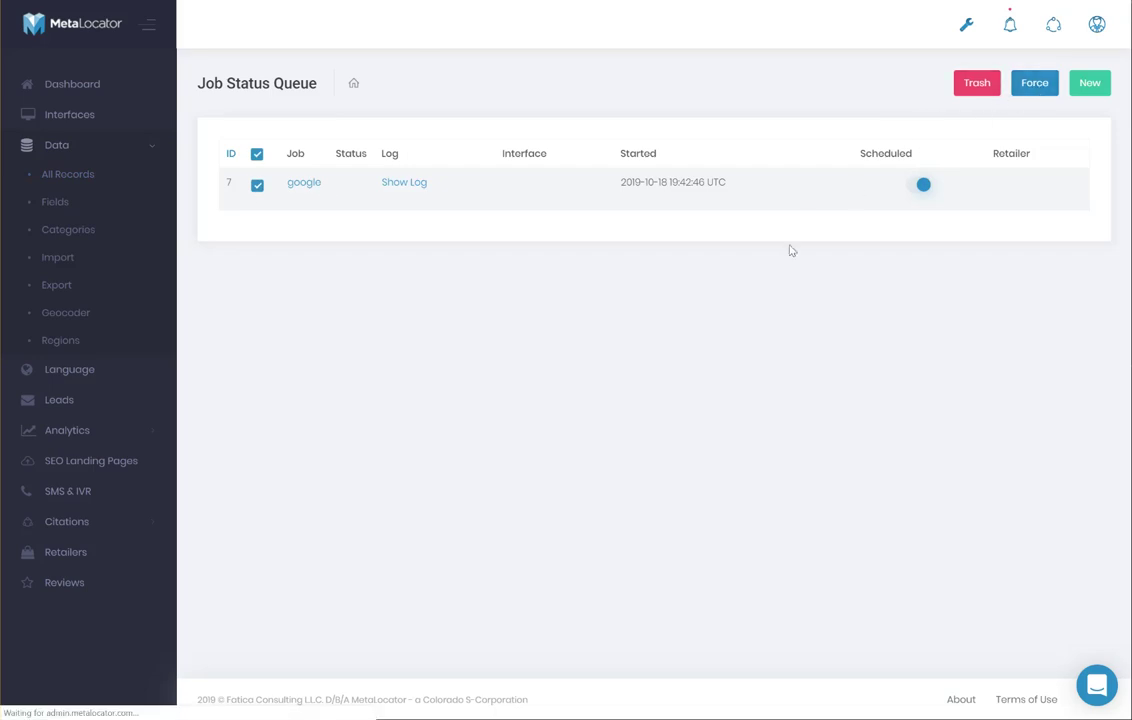